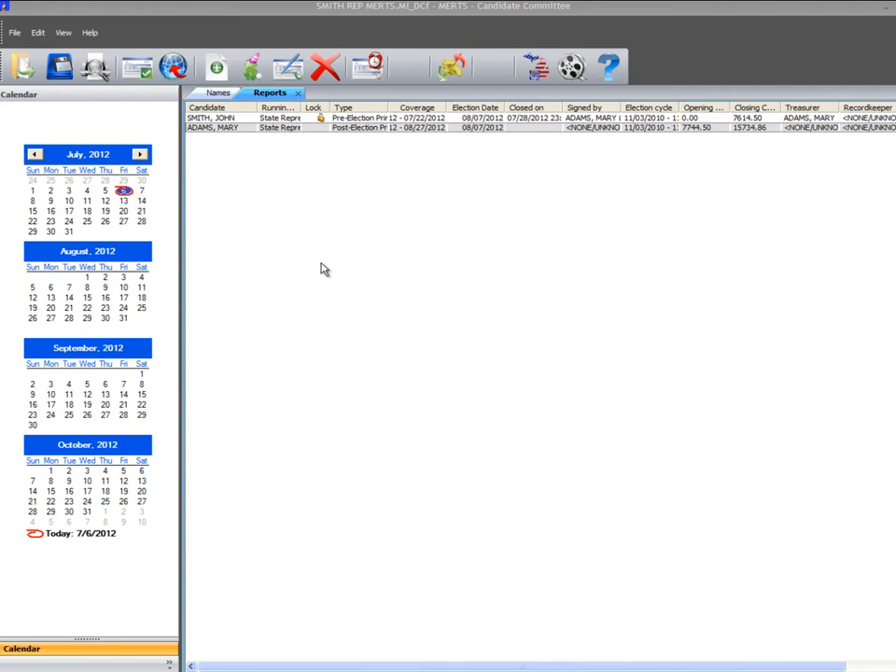
Start a new Other Receipts transaction for the Post-Election Primary report
click(360, 128)
click(451, 66)
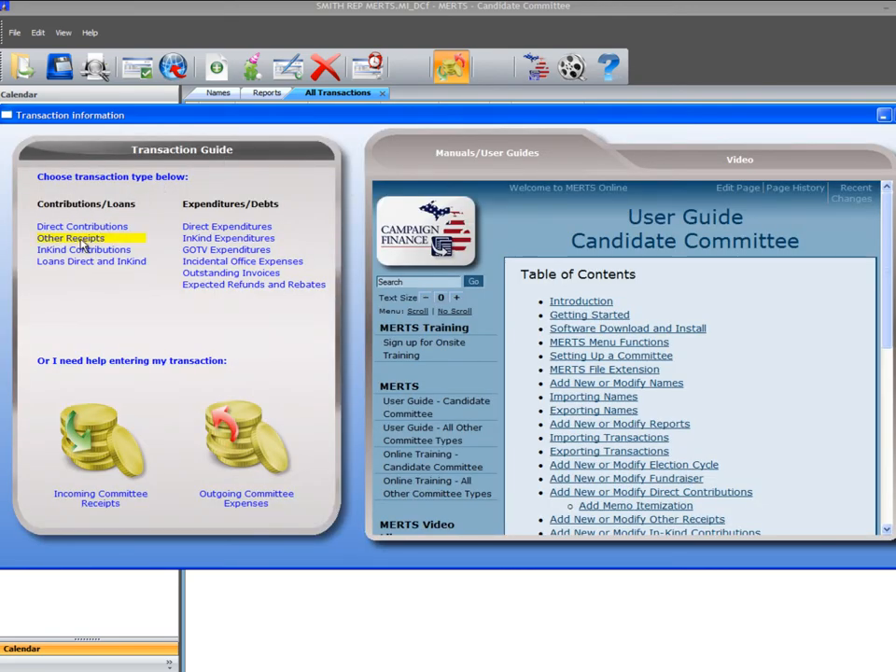
click(81, 239)
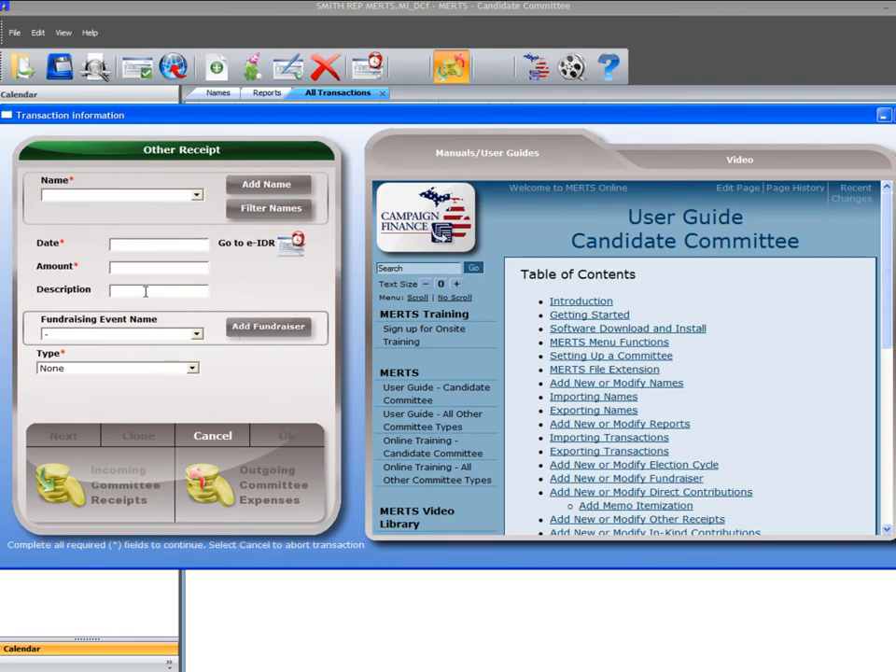
Set the receipt's name to HONOR COMMUNITY BANK and its date to 07/31/2012
click(195, 196)
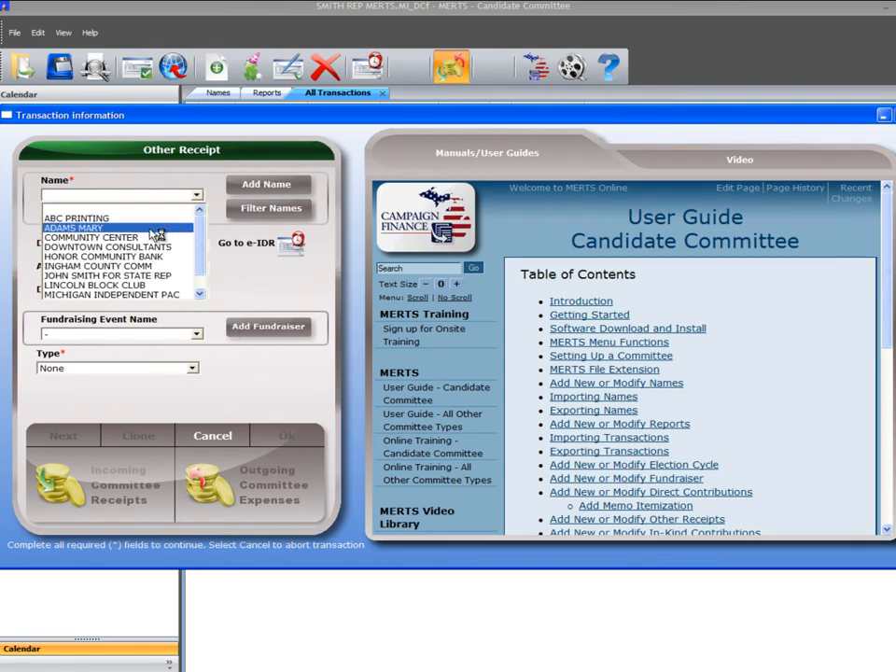
click(149, 255)
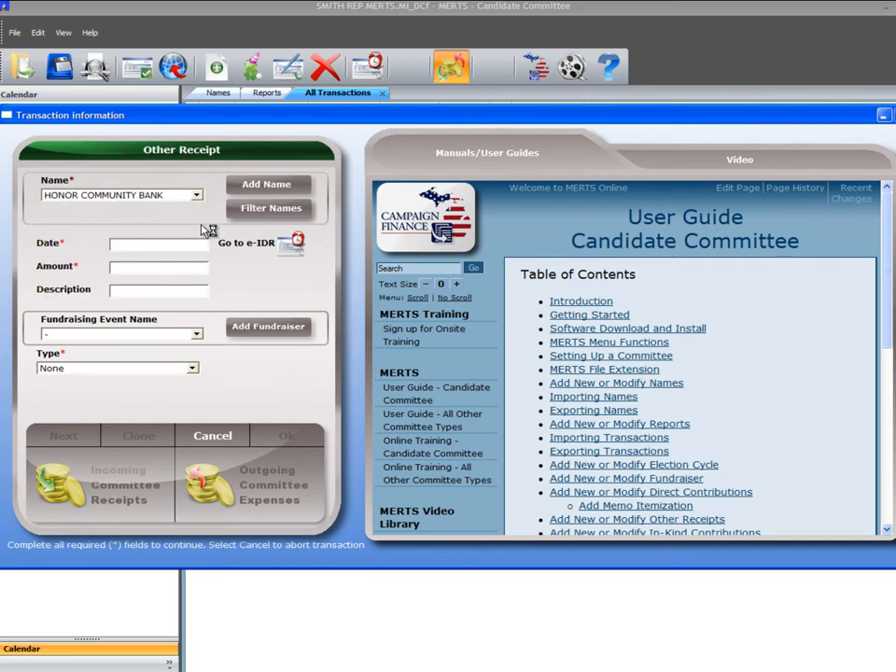
click(138, 244)
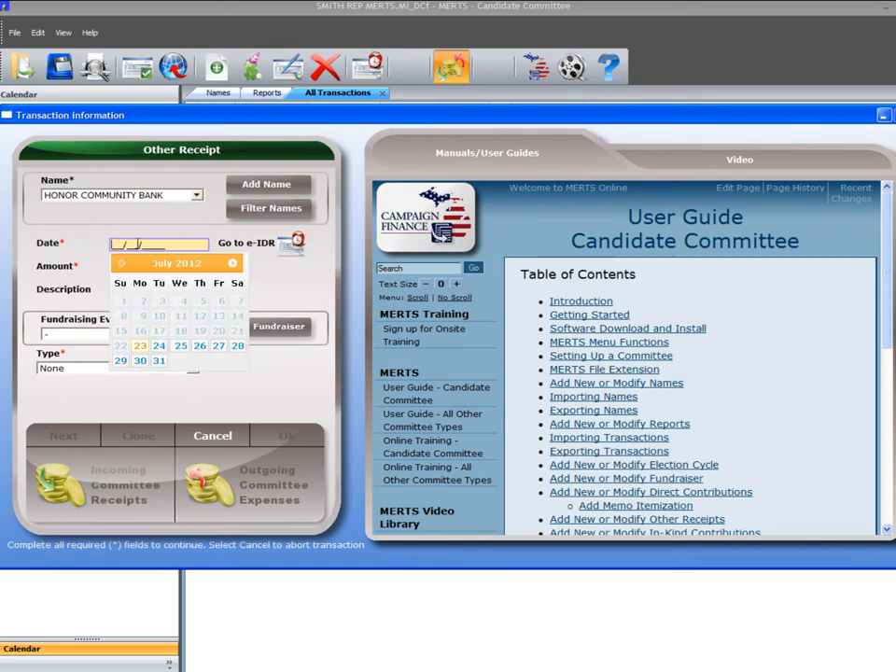
click(159, 363)
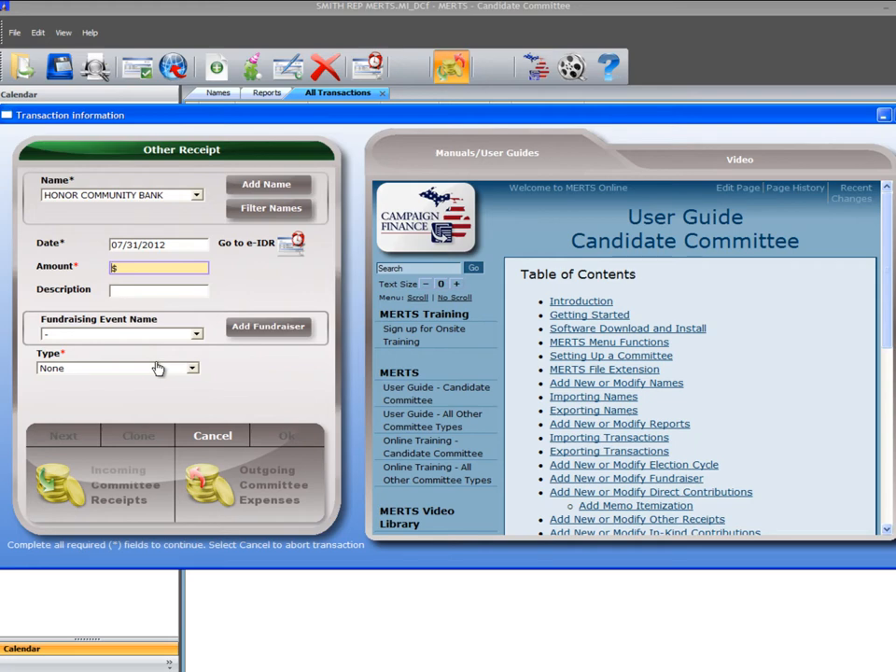
Enter an amount of $5.35 and the description "interest for june", and set the receipt type to Interest
text(5.35)
click(152, 287)
text(inte)
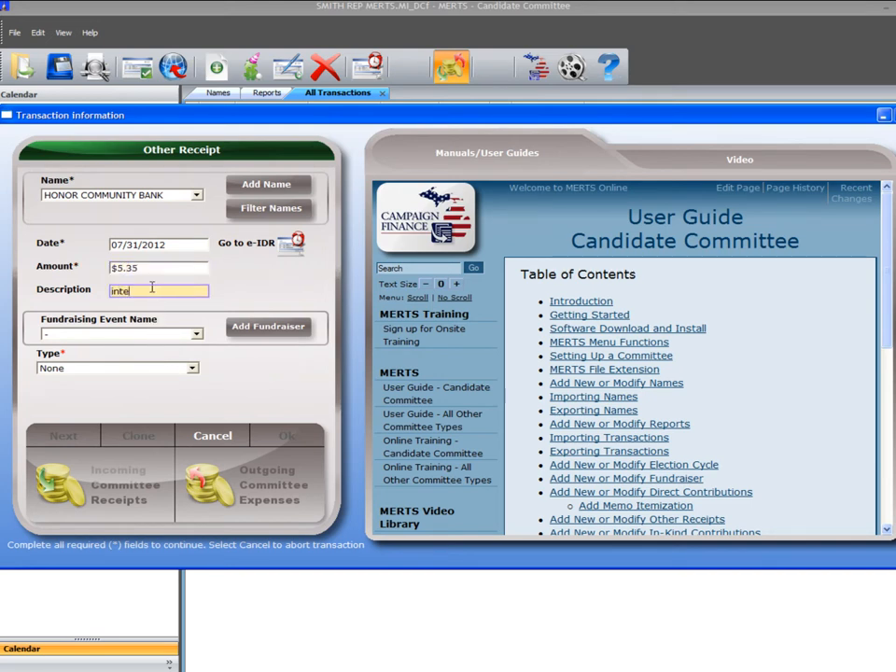
text(rest i)
text(or june)
click(192, 369)
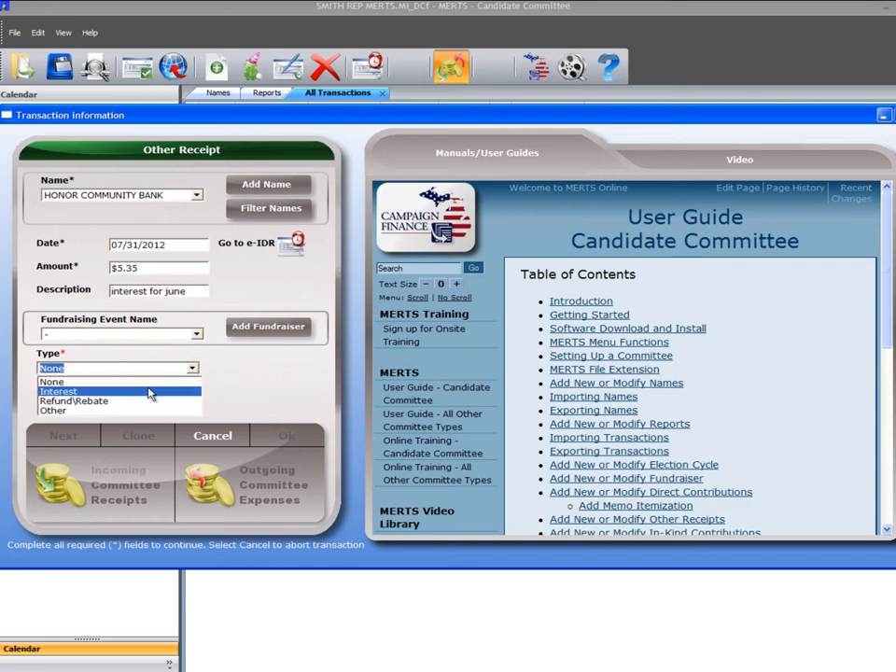
click(144, 390)
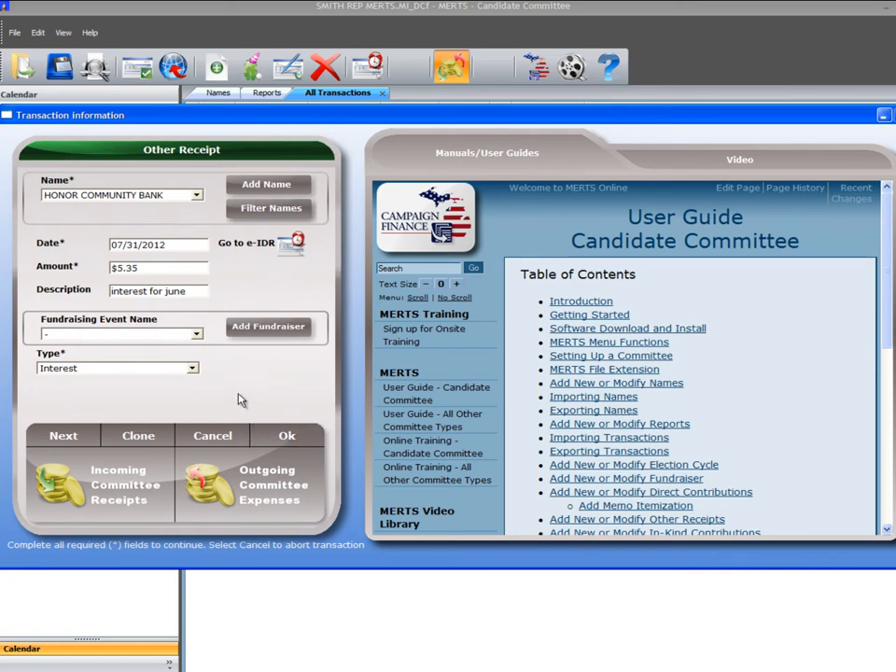
click(96, 469)
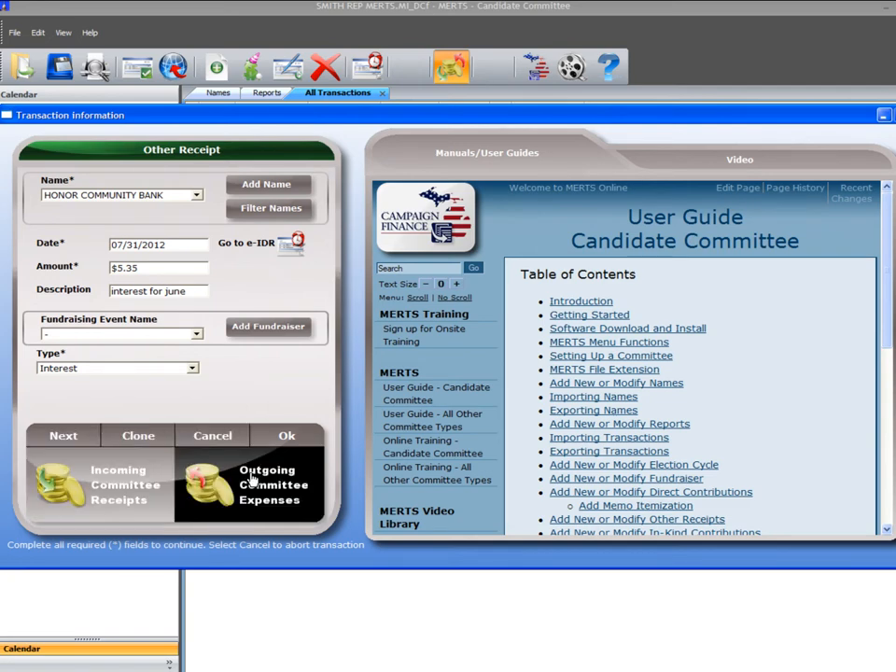
click(199, 457)
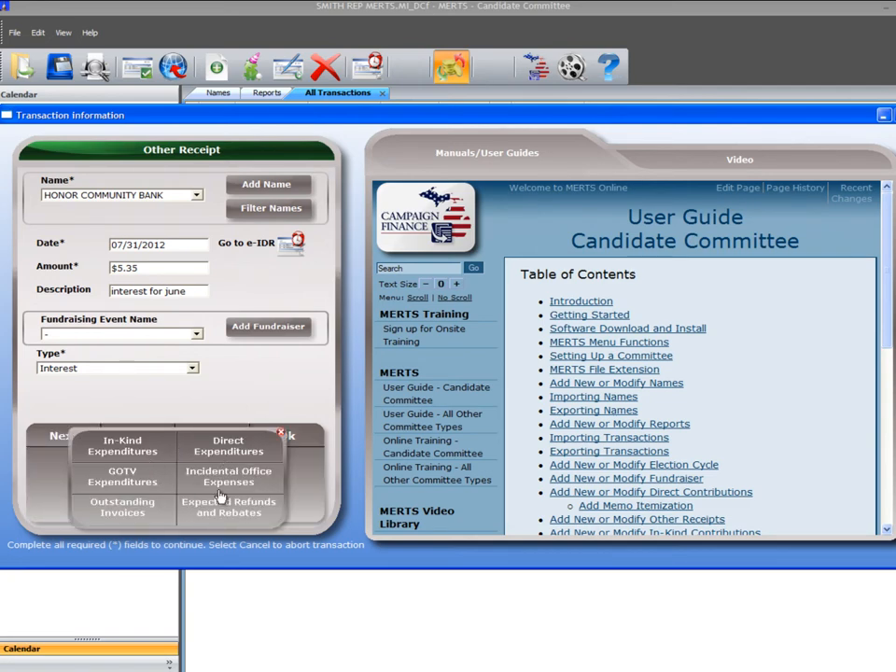
click(281, 434)
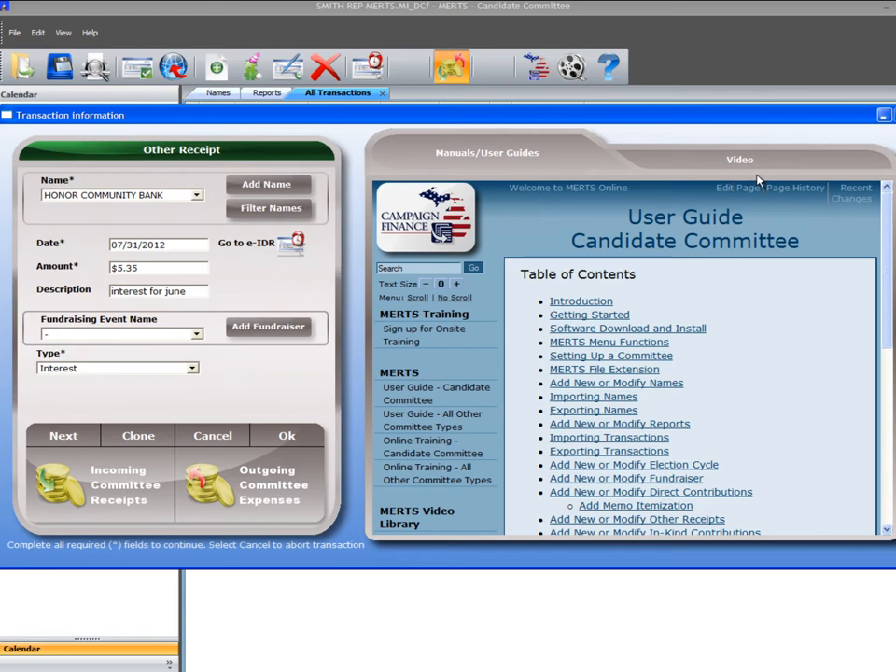
Save the other receipt and display the list of all transactions
click(286, 434)
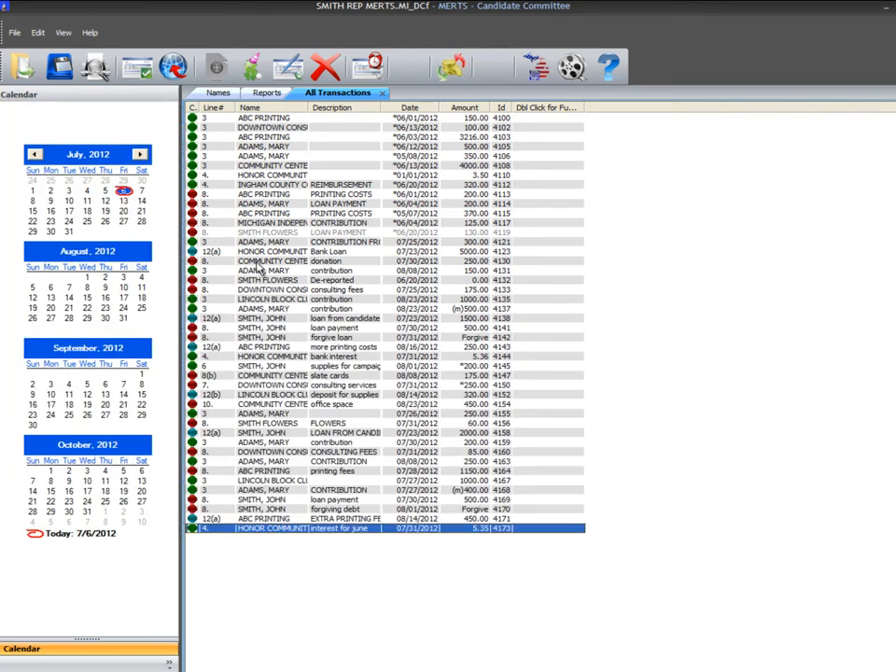
click(66, 35)
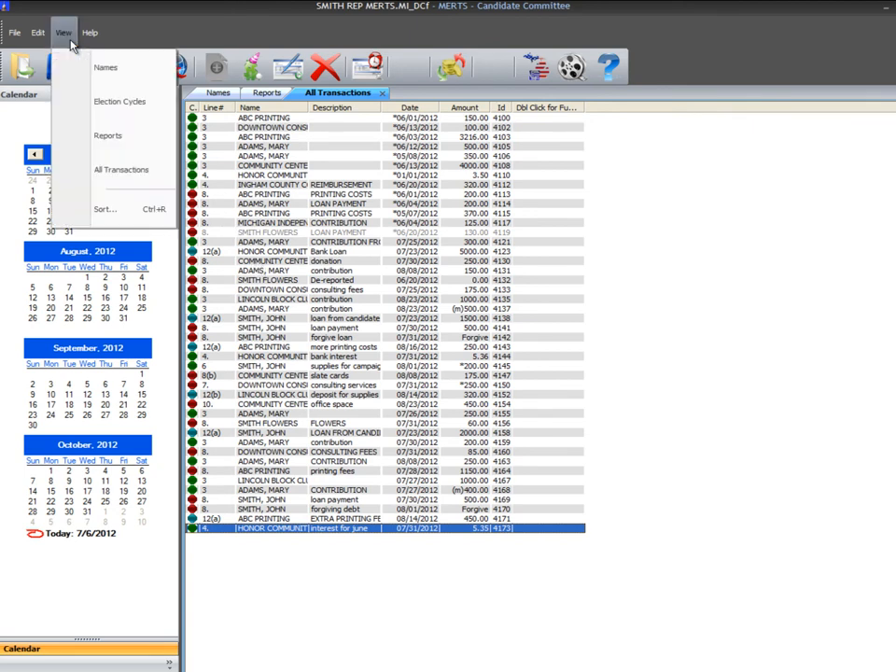
click(71, 170)
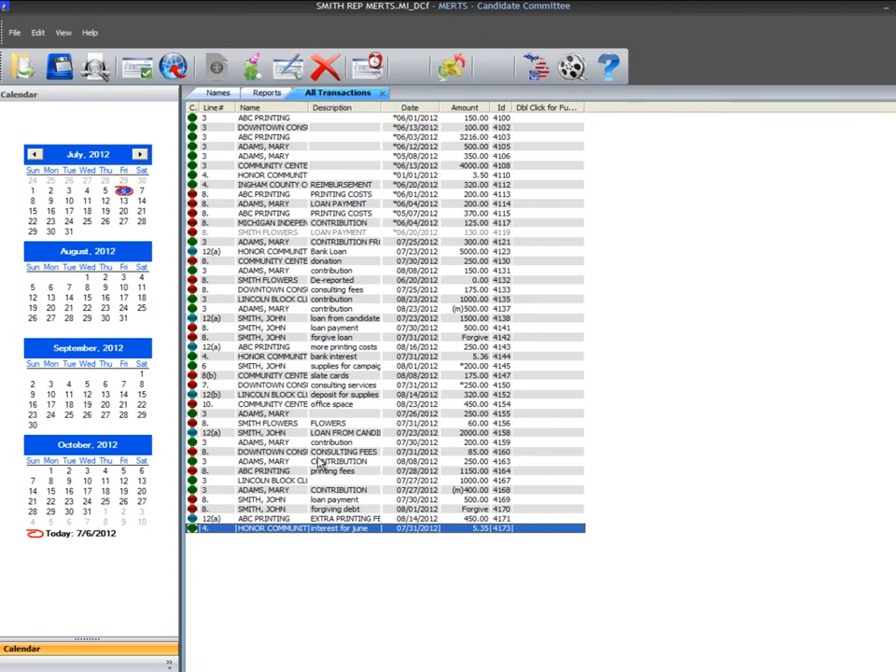
Modify the new Honor Community Bank receipt's description to "interest for july" and save the change
right_click(354, 530)
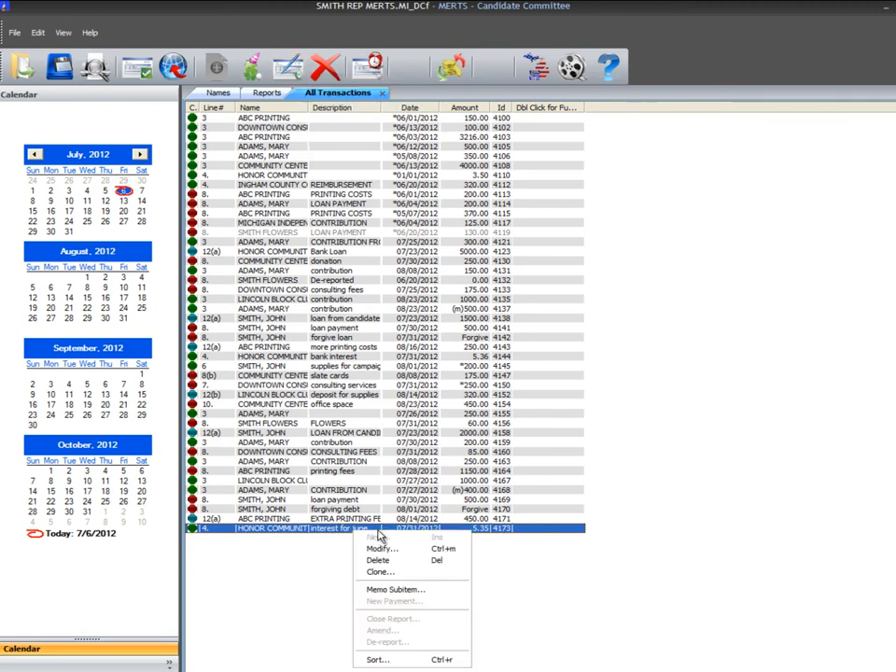
click(399, 549)
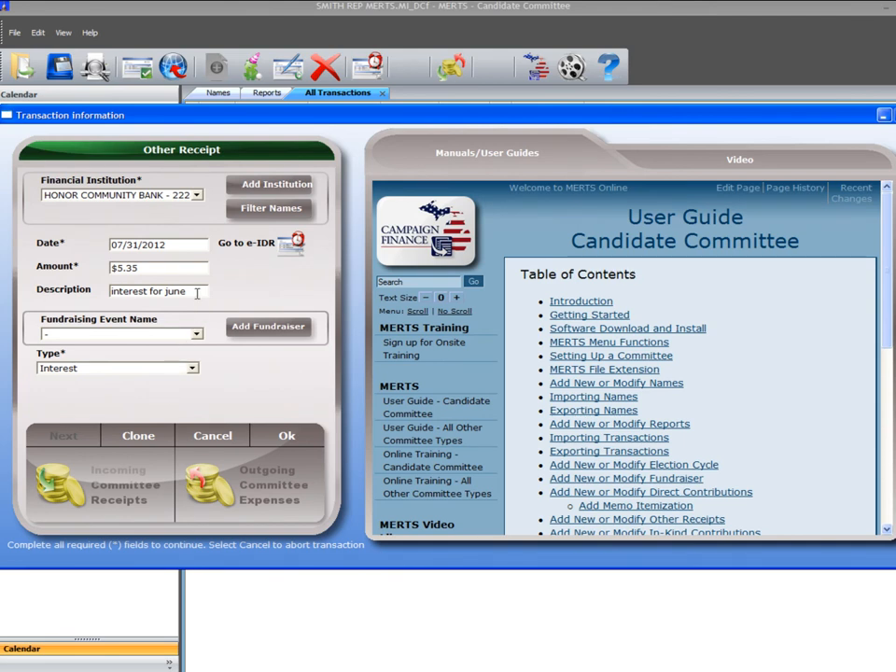
click(197, 292)
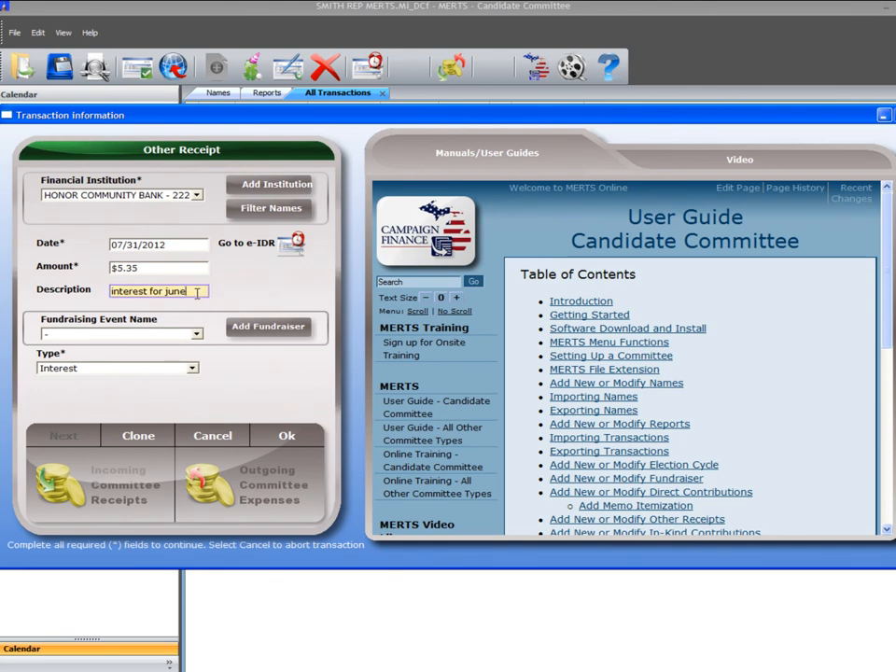
key(BackSpace)
key(BackSpace)
text(ly)
click(282, 436)
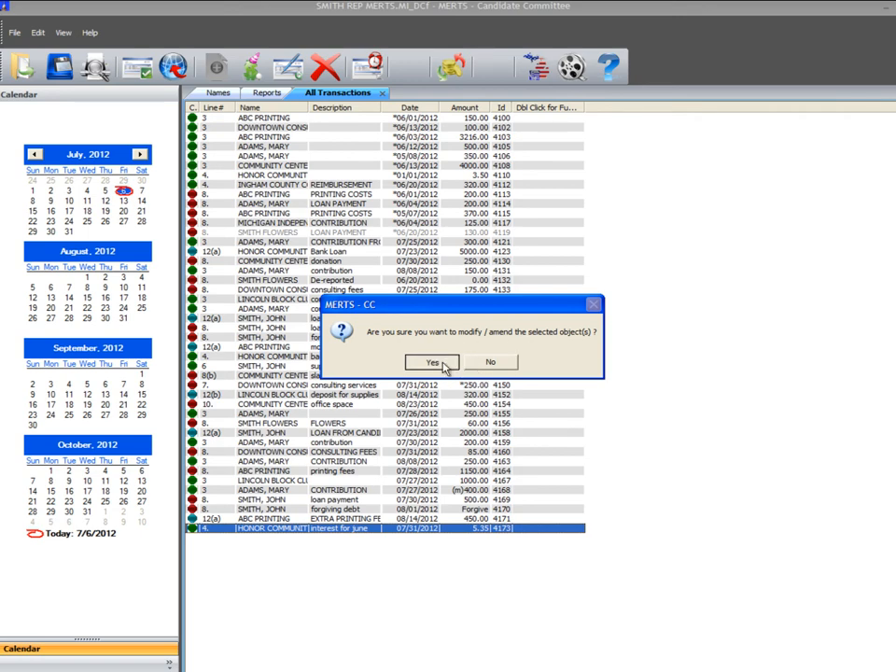
click(444, 366)
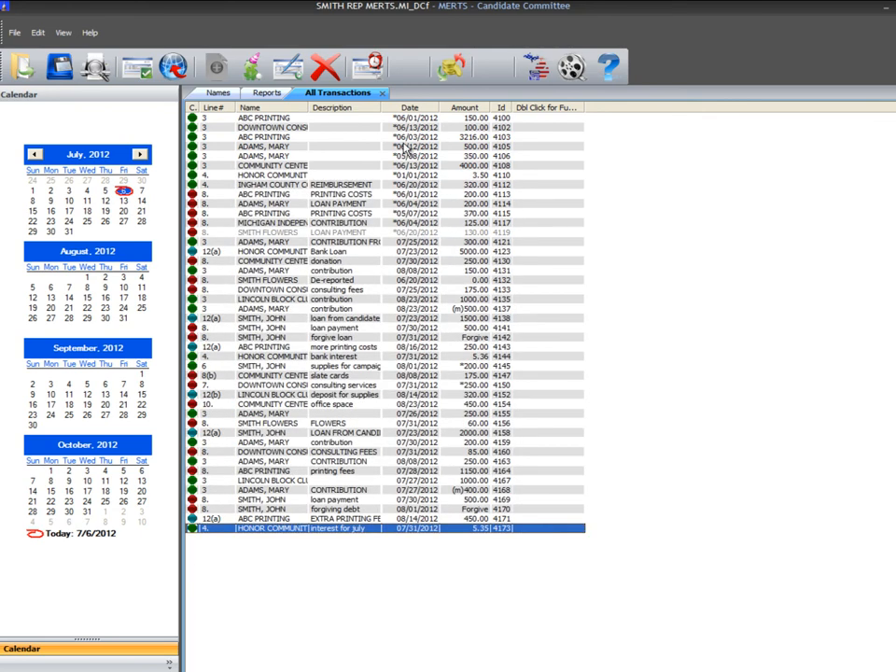
Compare the actions offered for transactions with asterisked dates with those offered for the July interest receipt
right_click(398, 215)
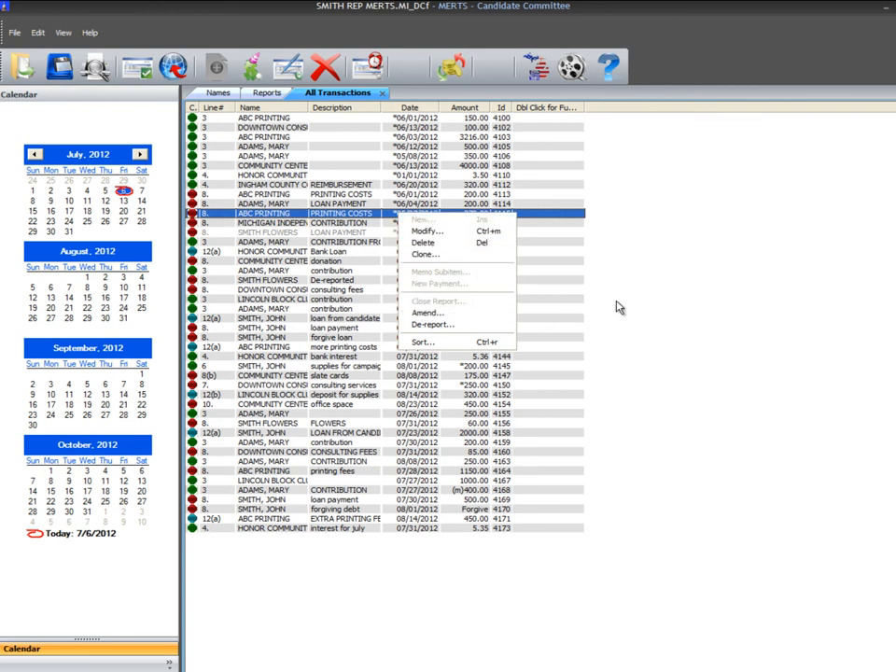
key(Escape)
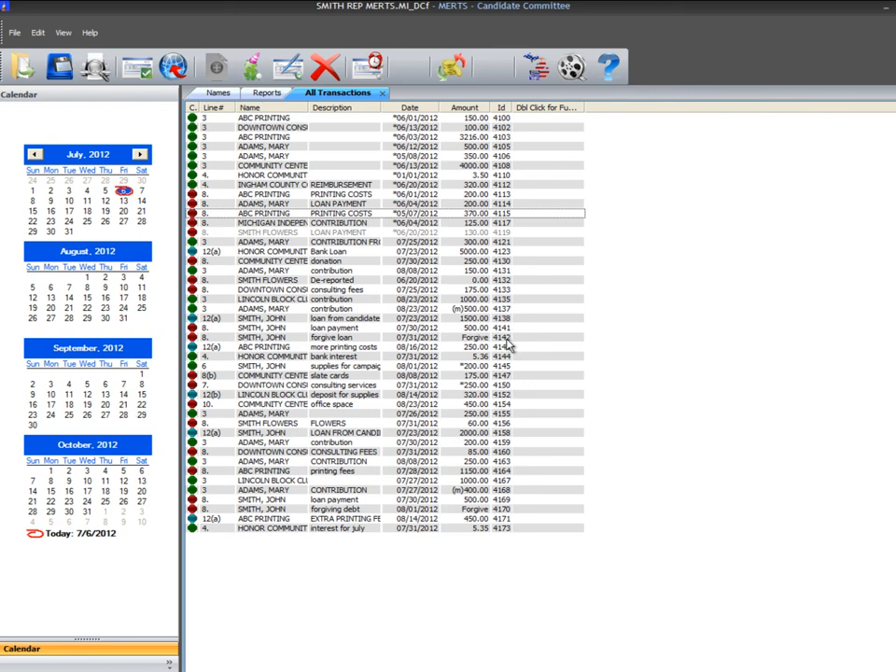
click(424, 529)
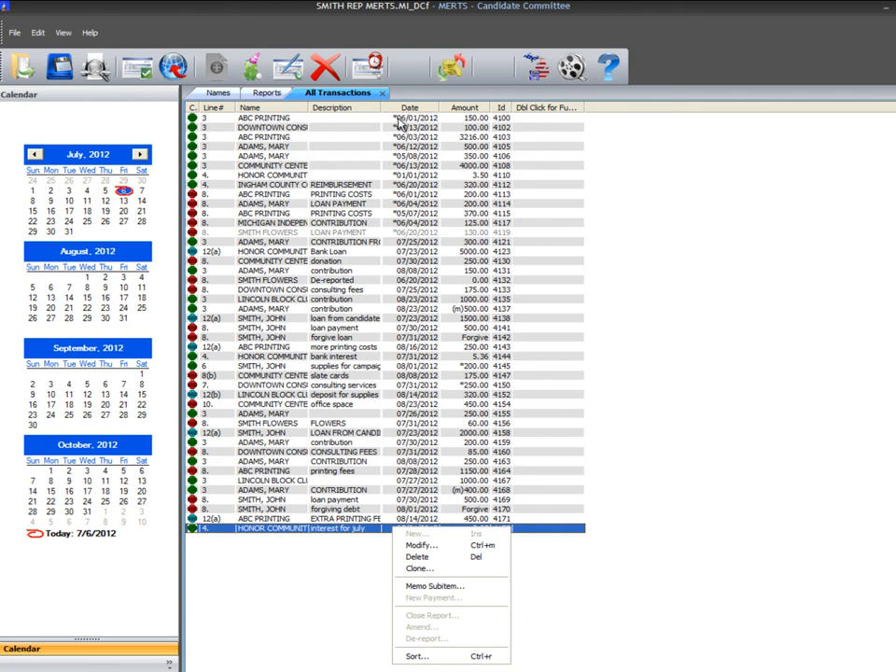
click(672, 297)
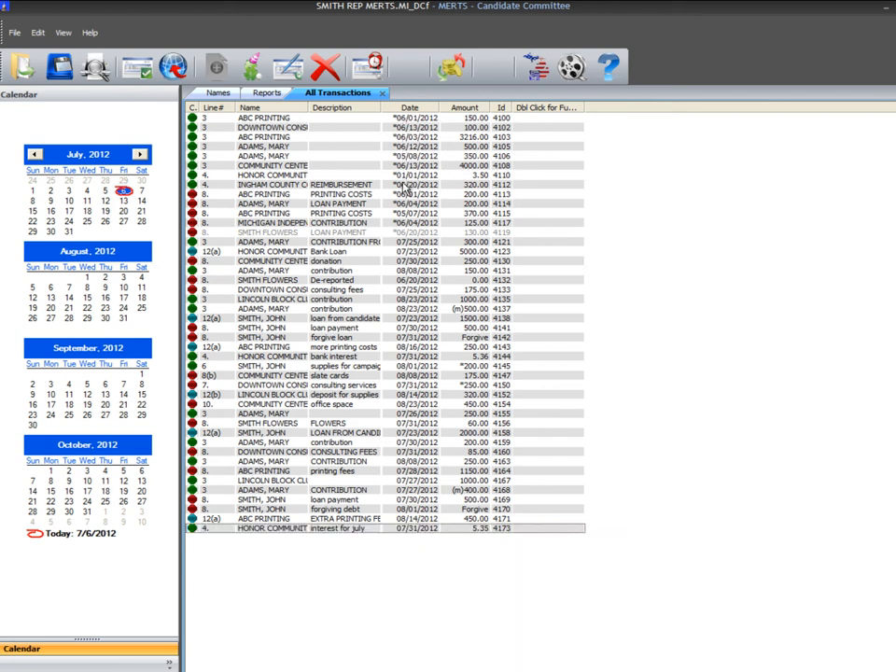
right_click(409, 224)
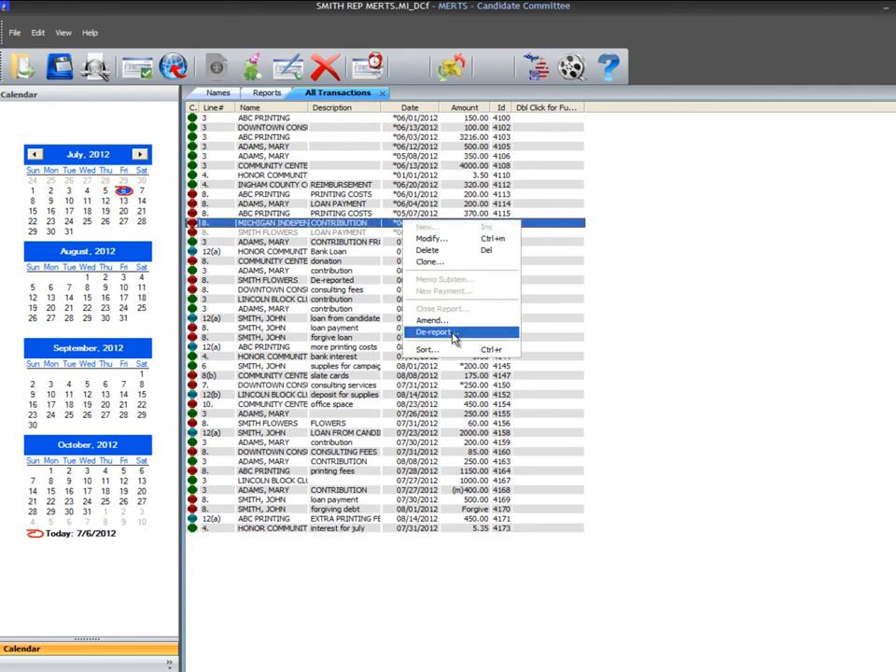
click(632, 349)
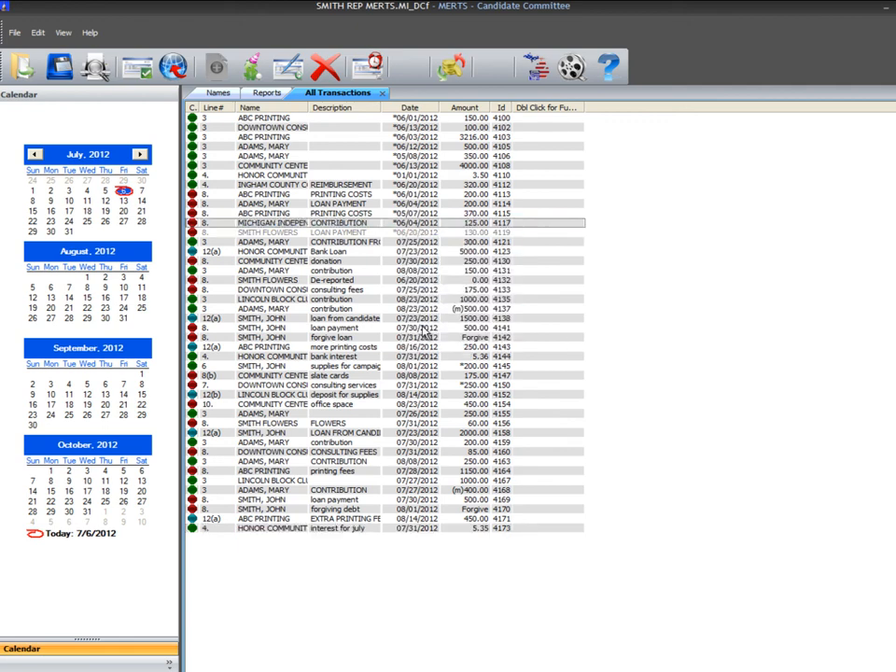